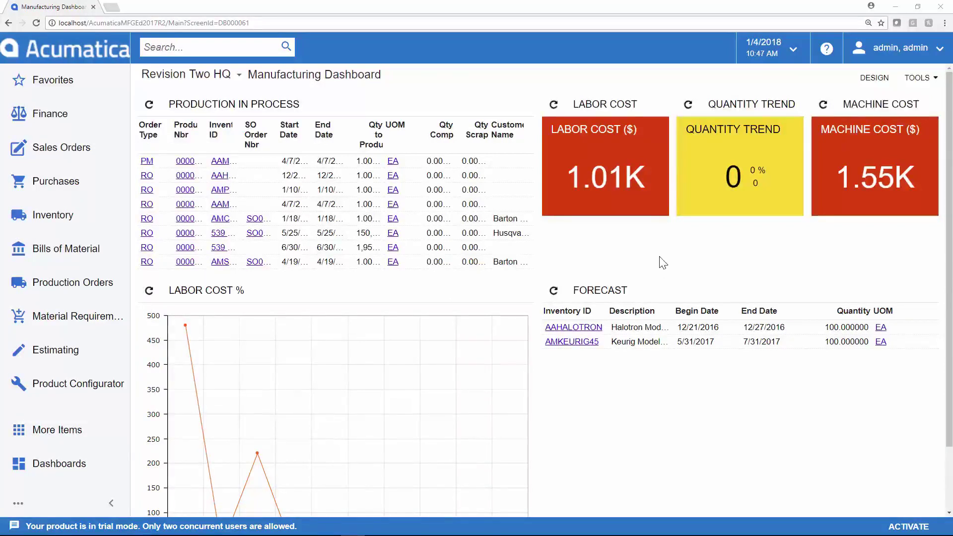
# Look over the transactions, processes, inquiries and reports offered for production orders
pyautogui.click(91, 298)
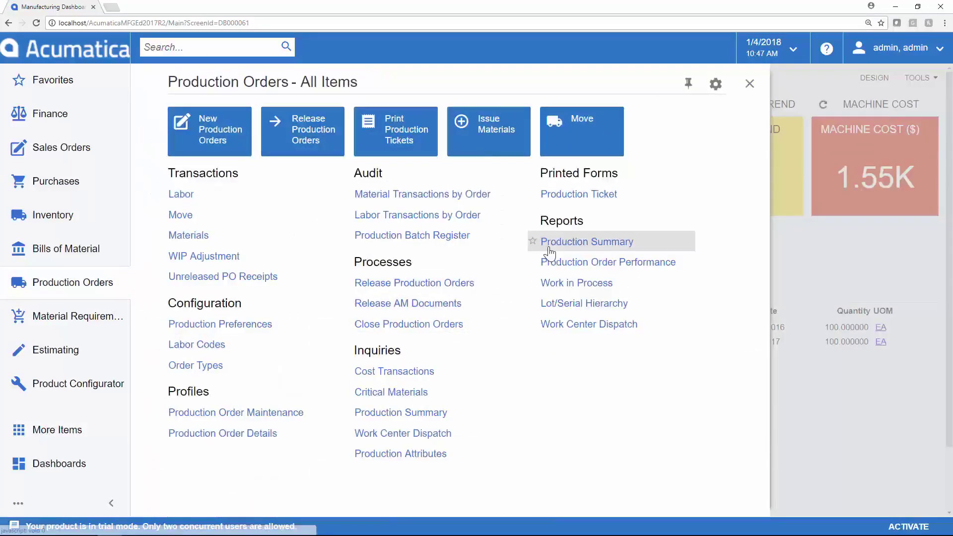
pyautogui.click(556, 284)
pyautogui.click(211, 106)
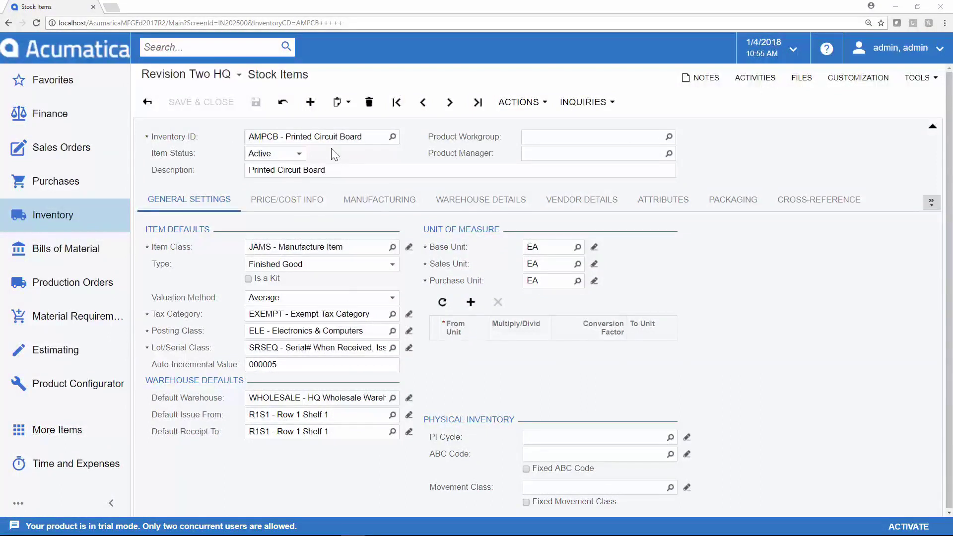
# Check the available type options for the Printed Circuit Board stock item
pyautogui.click(346, 264)
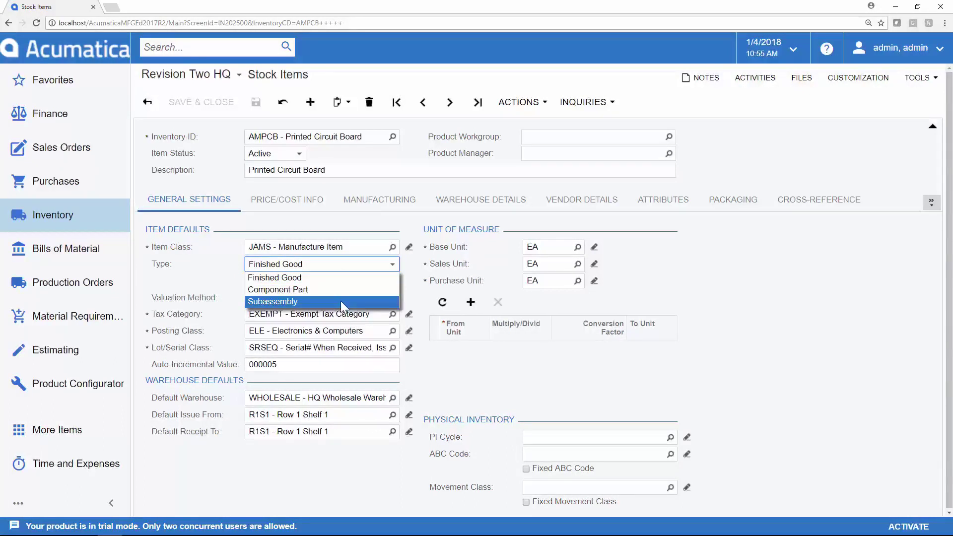
pyautogui.click(421, 269)
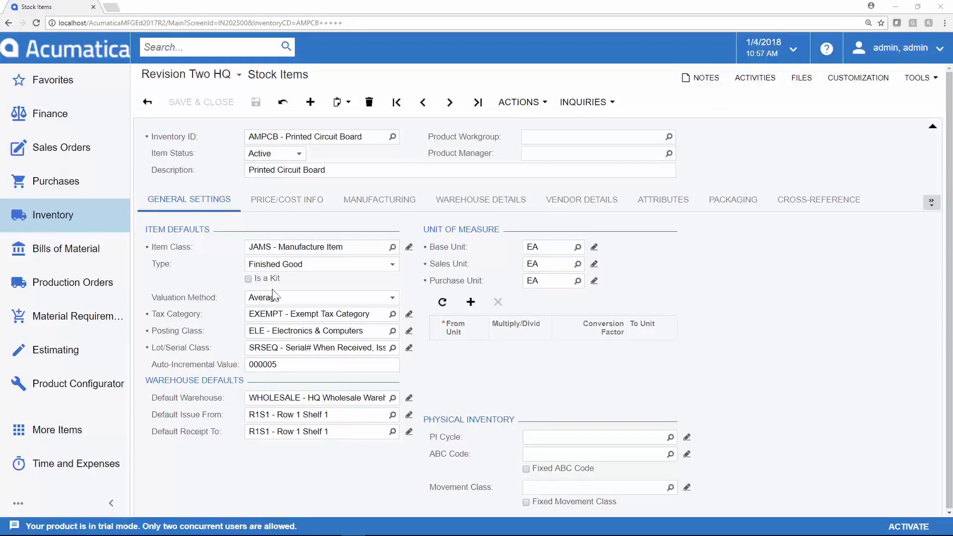
# Open the Printed Circuit Board's default bill of material and enable backflush labor for operations 0020 and 0010
pyautogui.click(366, 206)
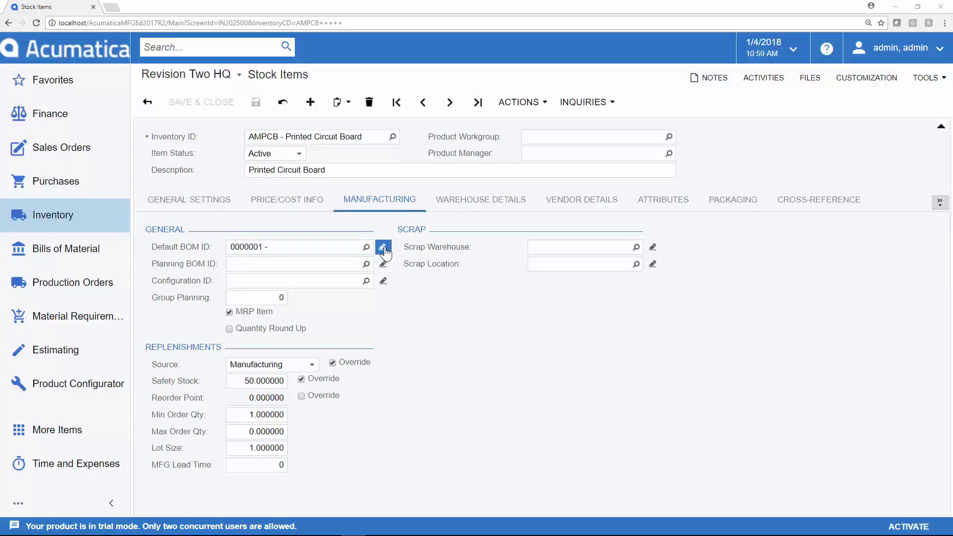
pyautogui.click(384, 248)
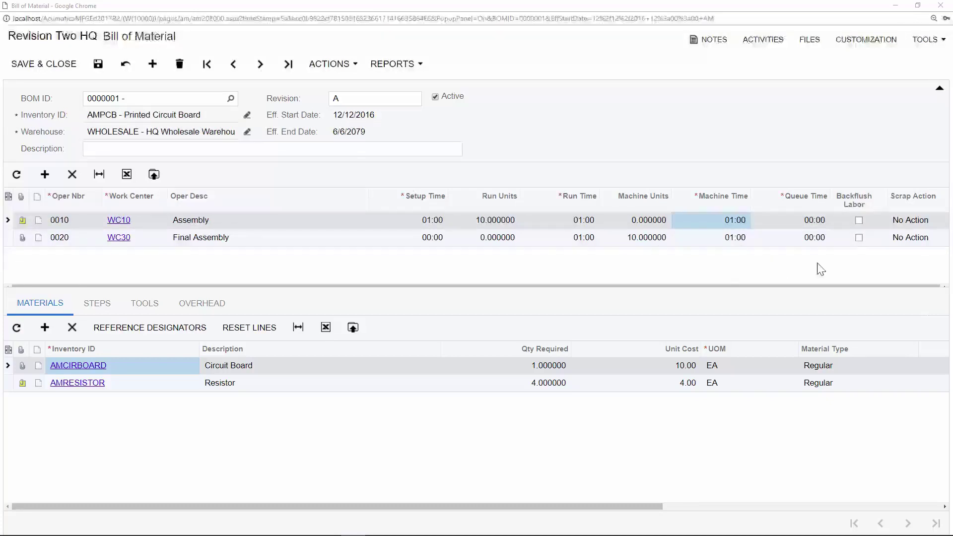
pyautogui.click(859, 239)
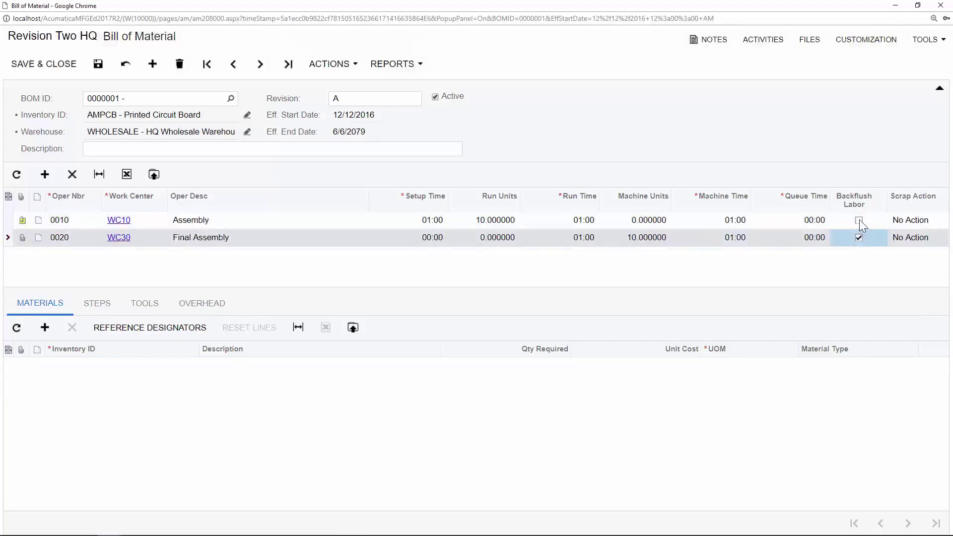
pyautogui.click(859, 220)
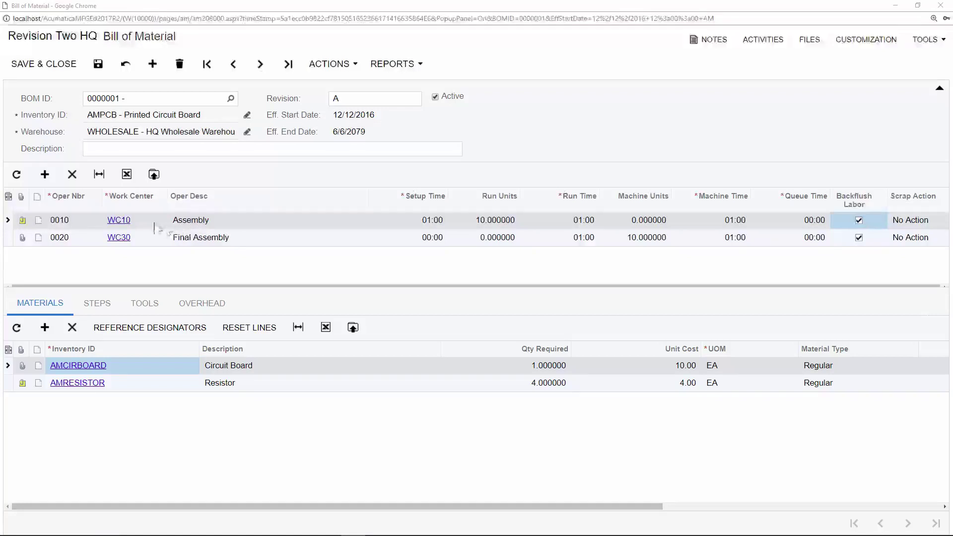
# Enable backflush materials and backflush labor on work center WC10, then save and close it
pyautogui.click(120, 220)
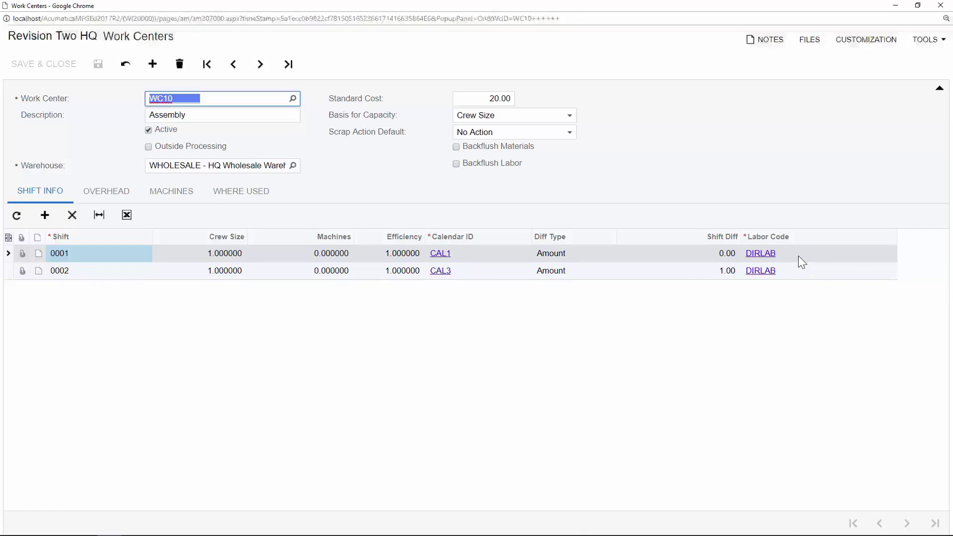
pyautogui.click(168, 203)
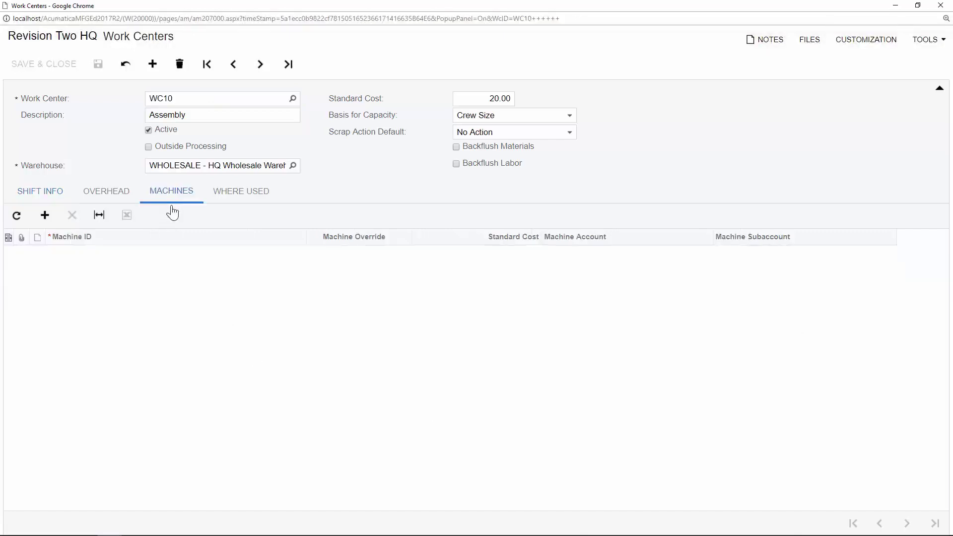
pyautogui.click(456, 147)
pyautogui.click(455, 164)
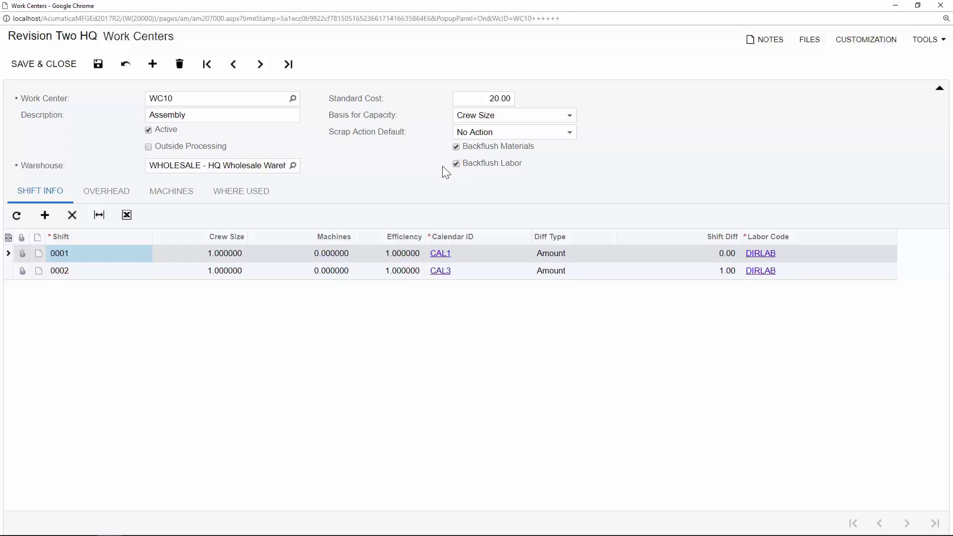
pyautogui.click(43, 63)
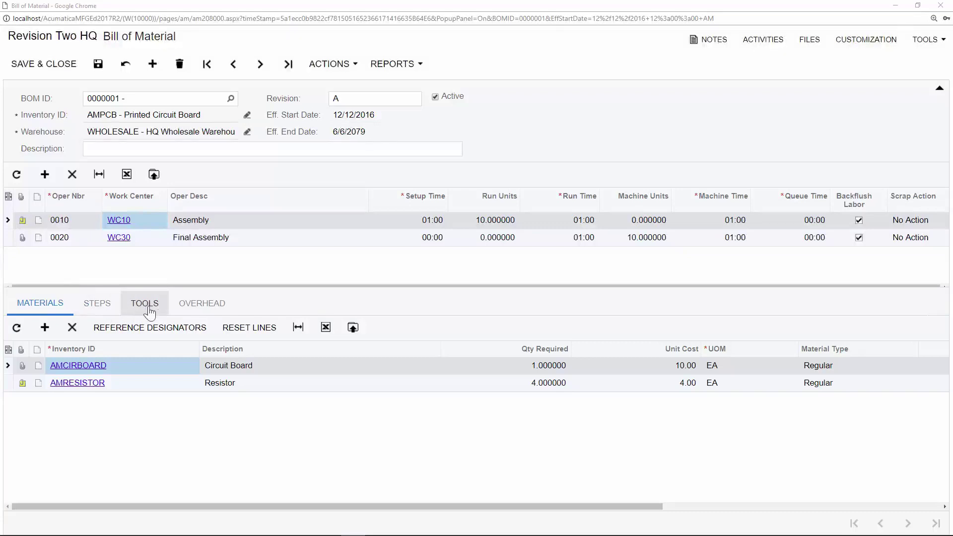
# Review the Assembly operation's steps, the file attachment options for its step, and its administrative overhead
pyautogui.click(161, 330)
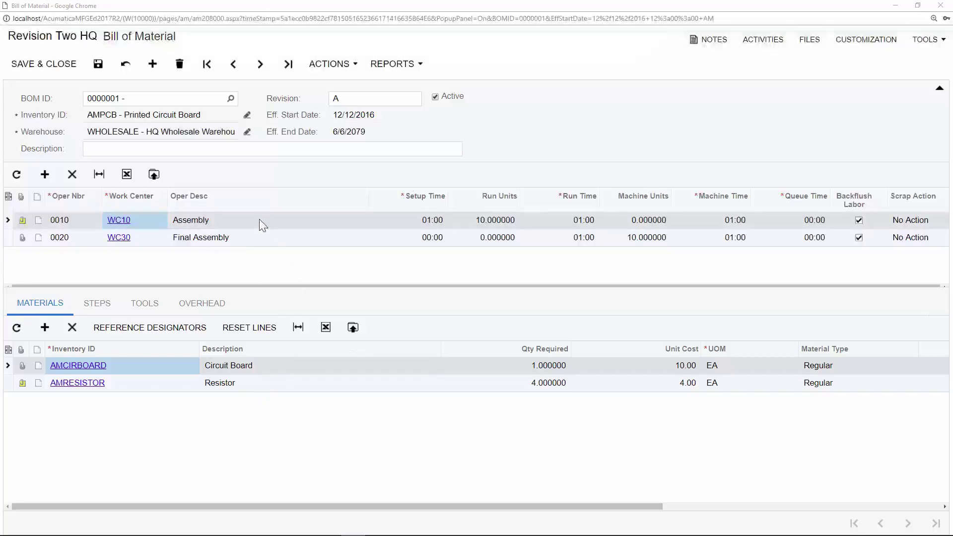
pyautogui.click(101, 305)
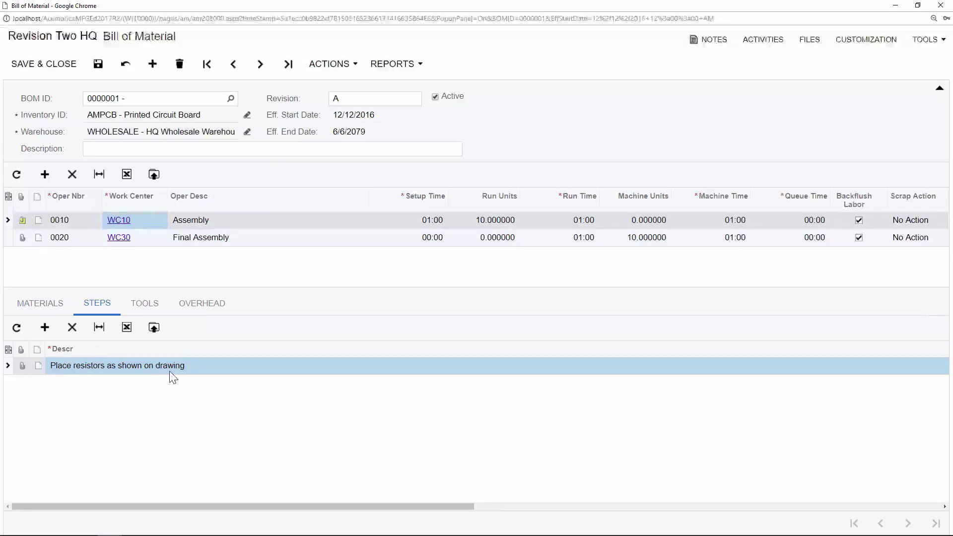
pyautogui.click(21, 364)
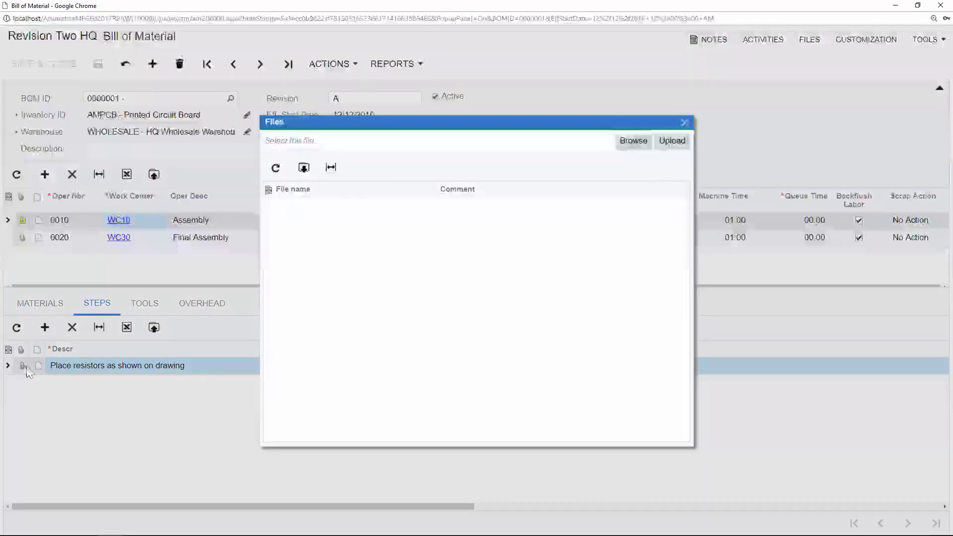
pyautogui.click(633, 141)
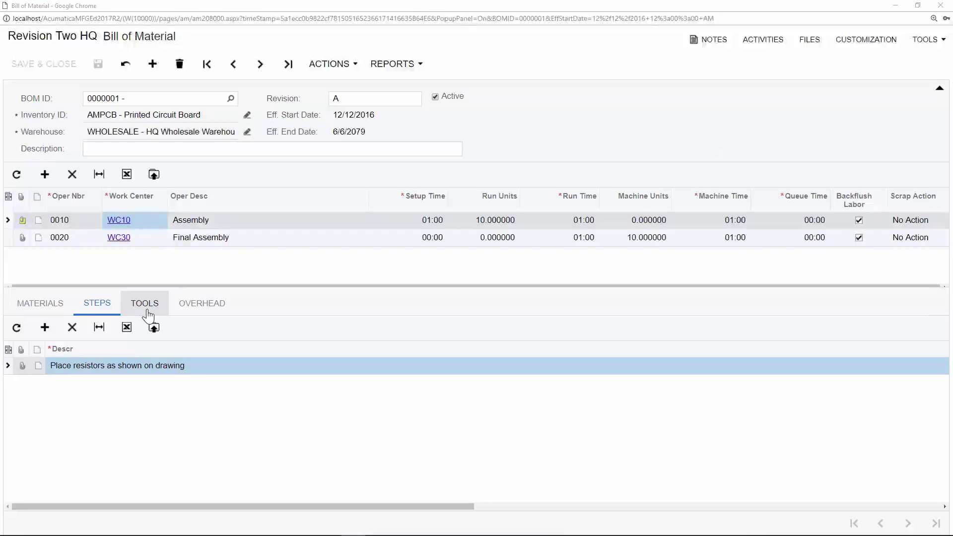
pyautogui.click(193, 305)
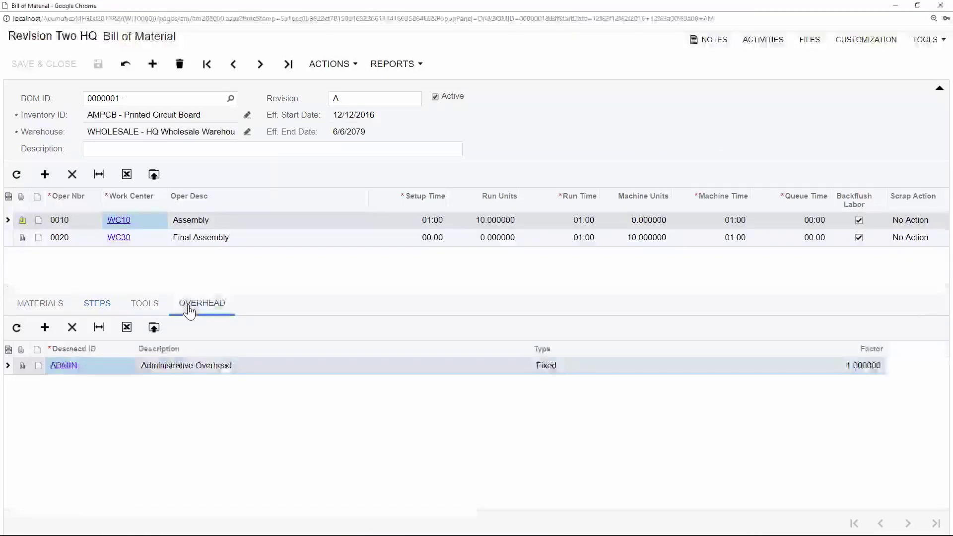
pyautogui.click(68, 365)
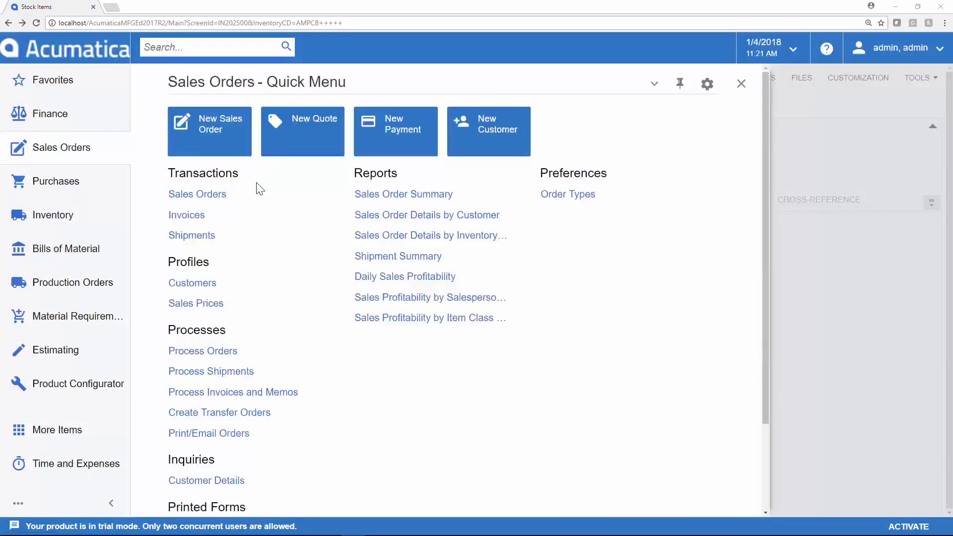
# Create a new sales order for the customer USA Bartending School
pyautogui.click(243, 144)
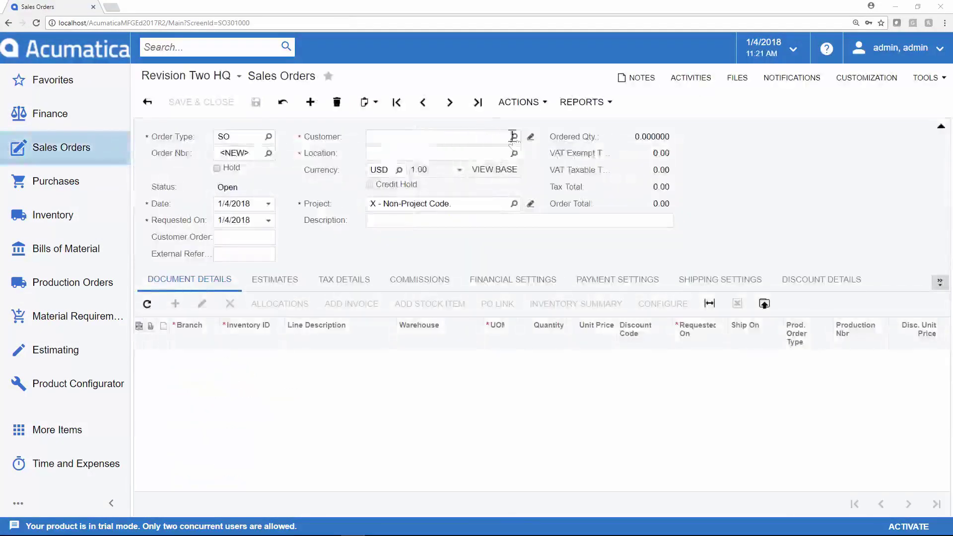
pyautogui.click(514, 139)
pyautogui.doubleClick(410, 223)
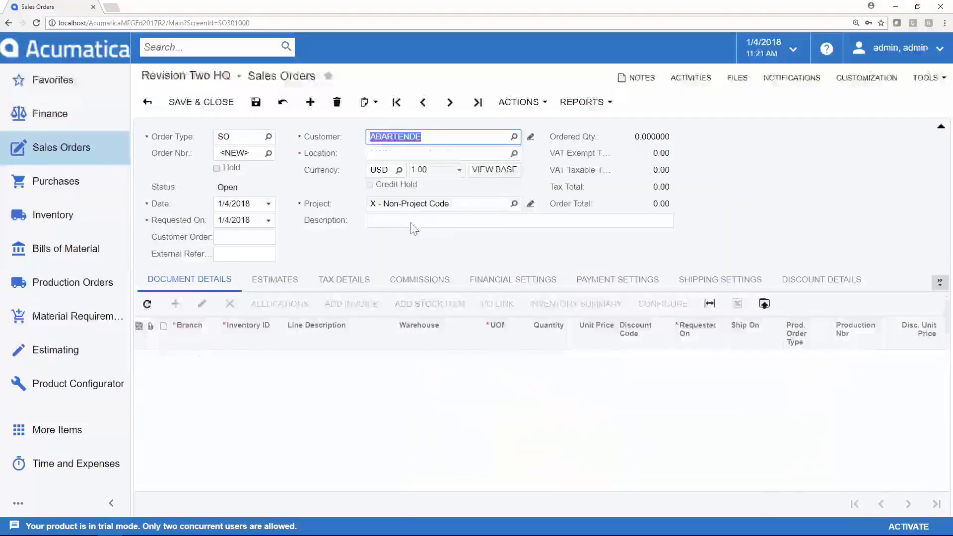
# Add a line to the sales order for item AMPCB, found by searching for "printed"
pyautogui.click(174, 304)
pyautogui.click(260, 358)
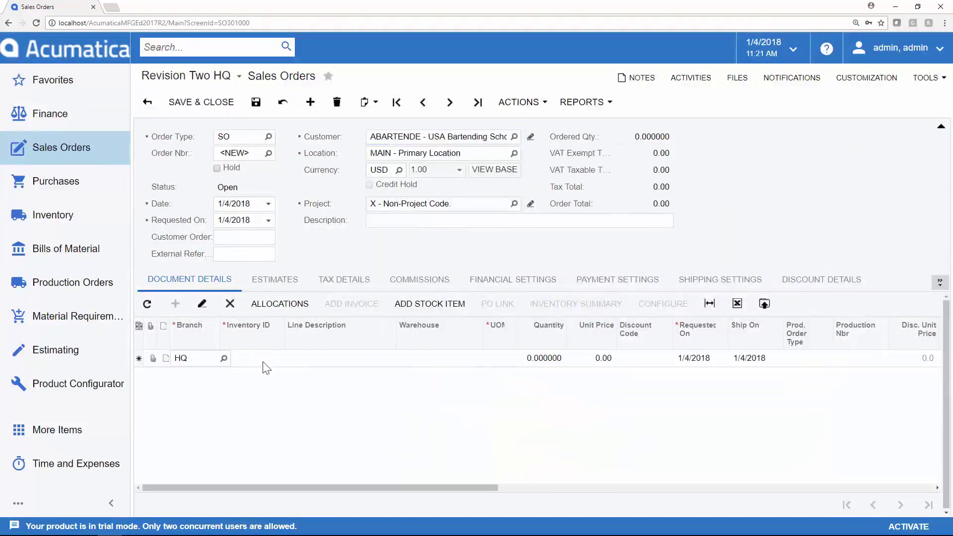
pyautogui.click(288, 358)
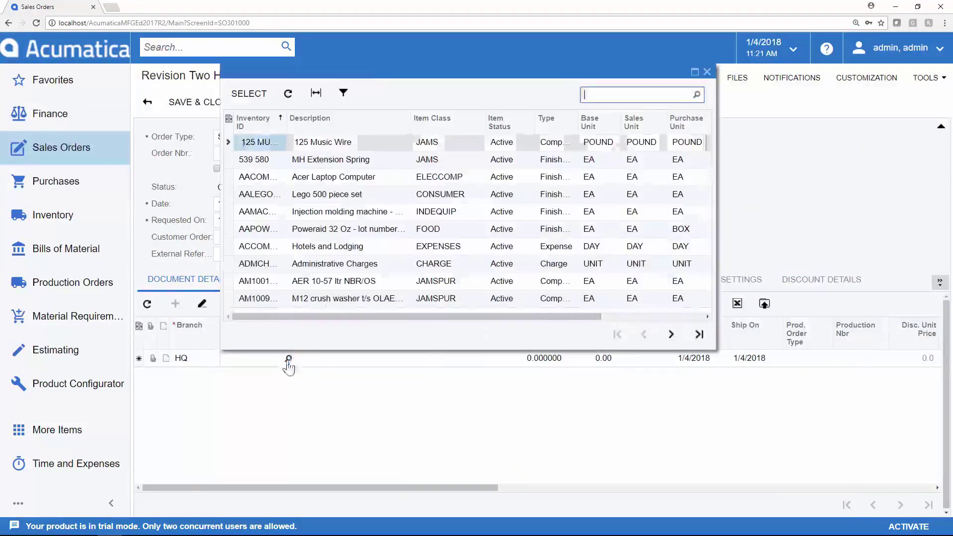
pyautogui.write('printed')
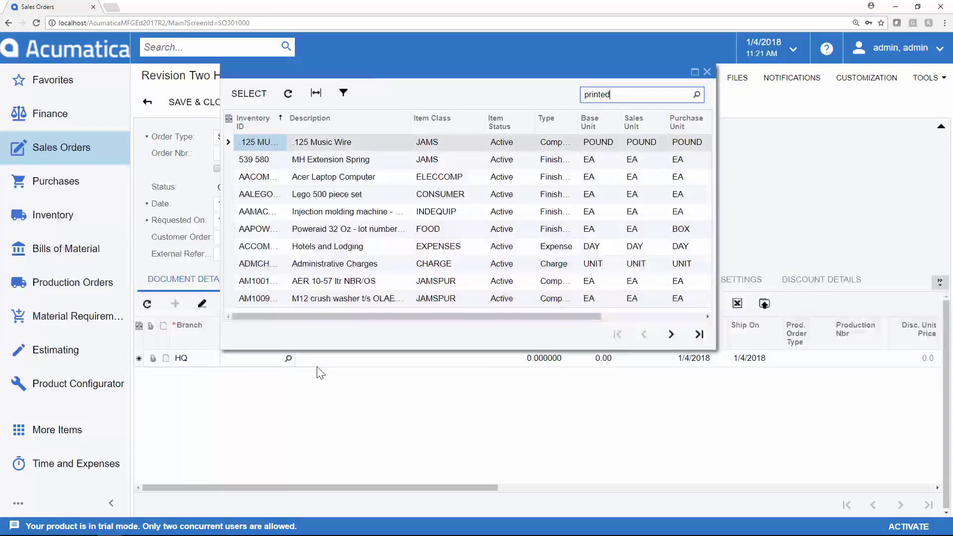
pyautogui.press('Return')
pyautogui.click(327, 143)
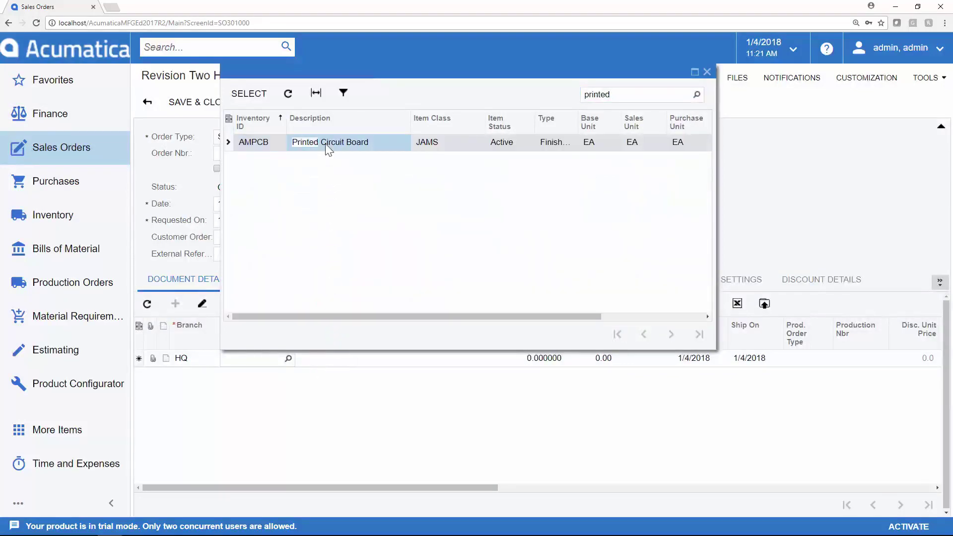
pyautogui.doubleClick(327, 146)
# Set the Printed Circuit Board line's quantity to 5 and save the sales order
pyautogui.click(532, 359)
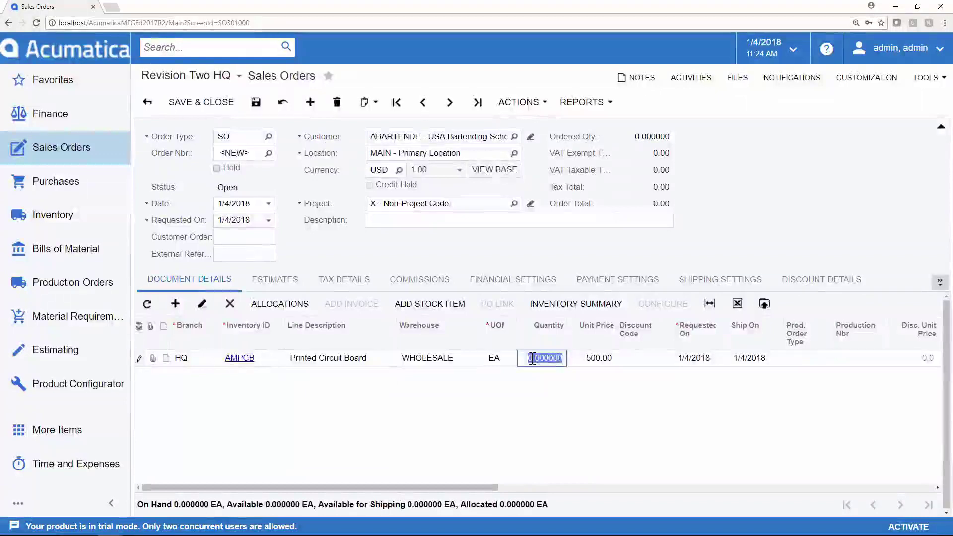
pyautogui.write('5.00')
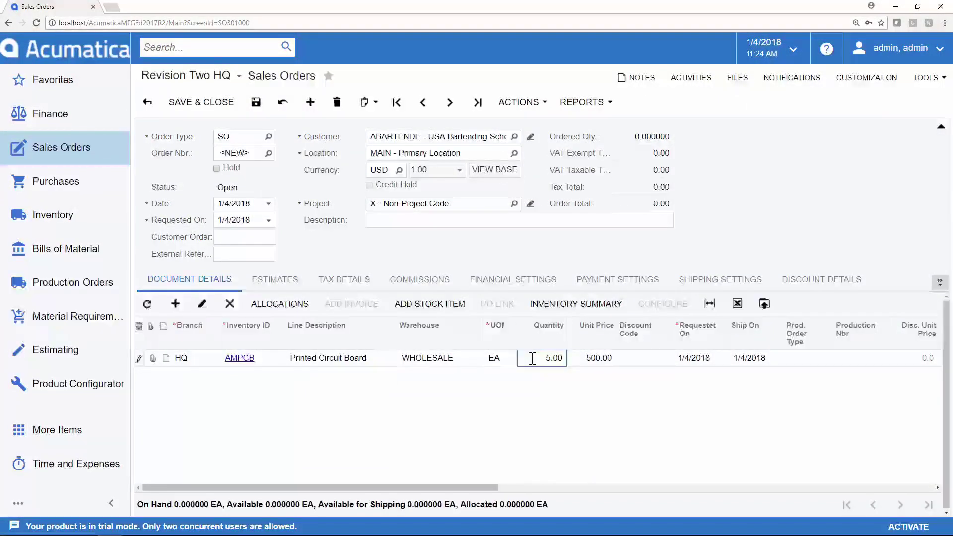
pyautogui.click(256, 101)
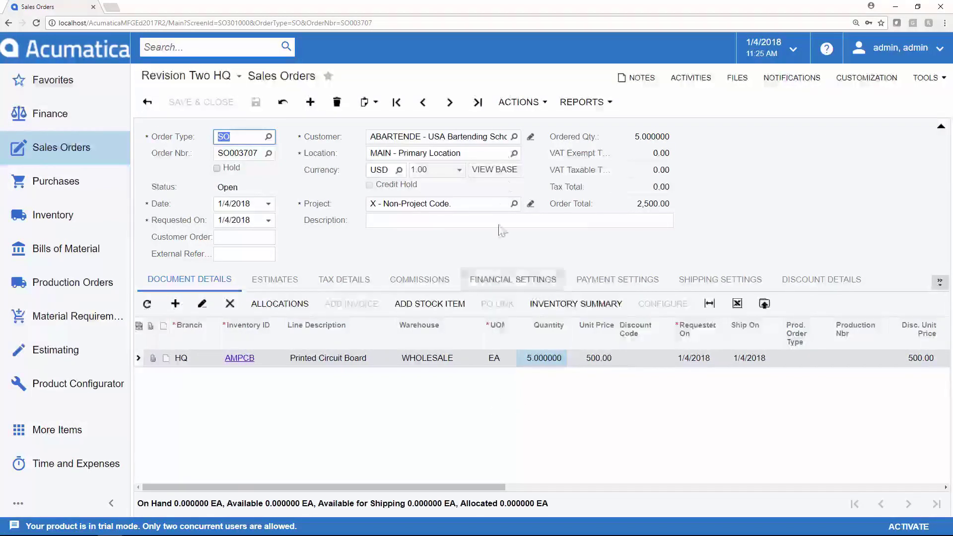
# Create a production order from the sales order's AMPCB line
pyautogui.click(519, 103)
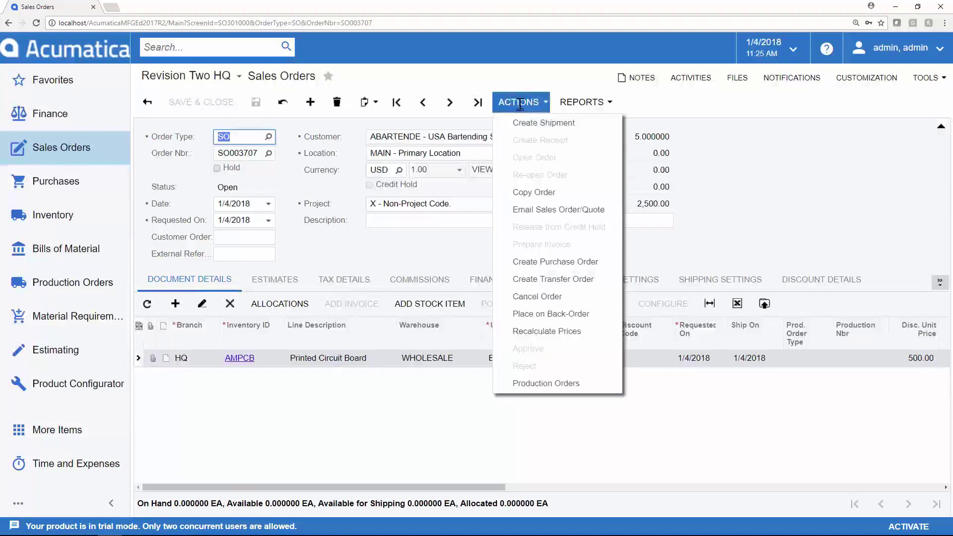
pyautogui.click(584, 385)
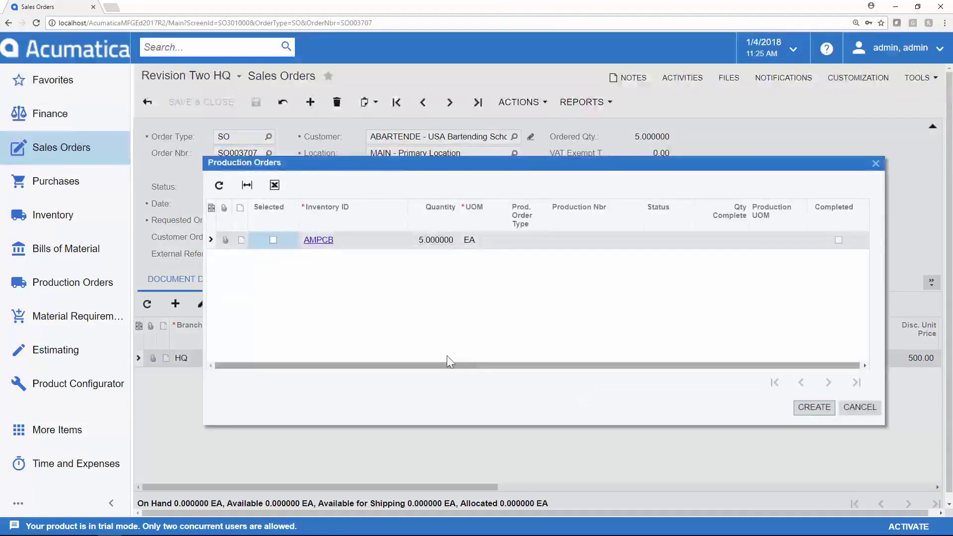
pyautogui.click(273, 240)
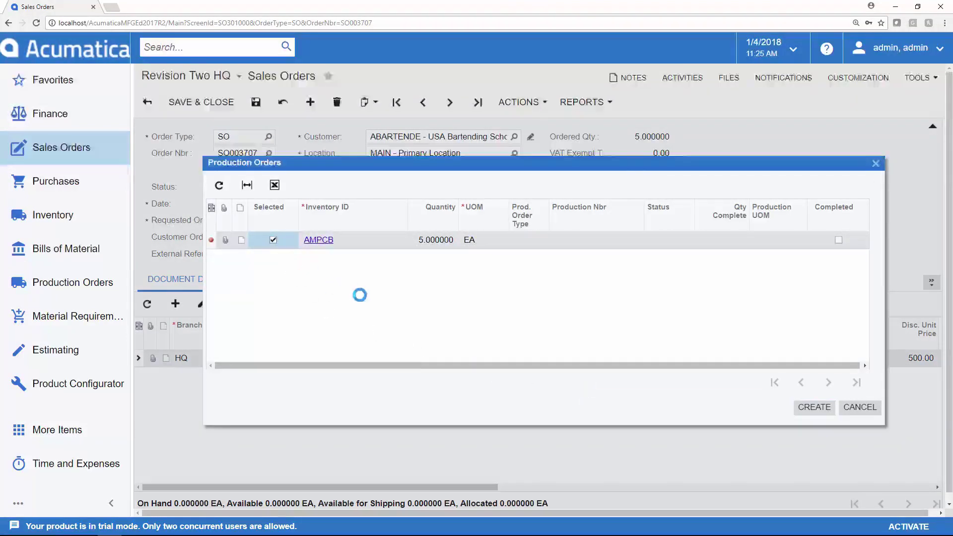
pyautogui.click(813, 407)
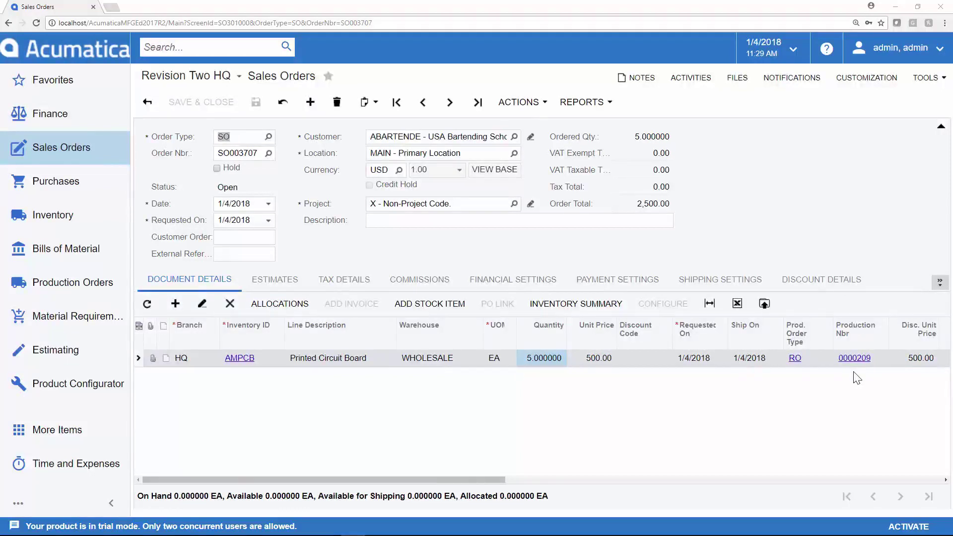
# Open the production order linked to the sales line and review its references, event history and cost totals
pyautogui.click(854, 358)
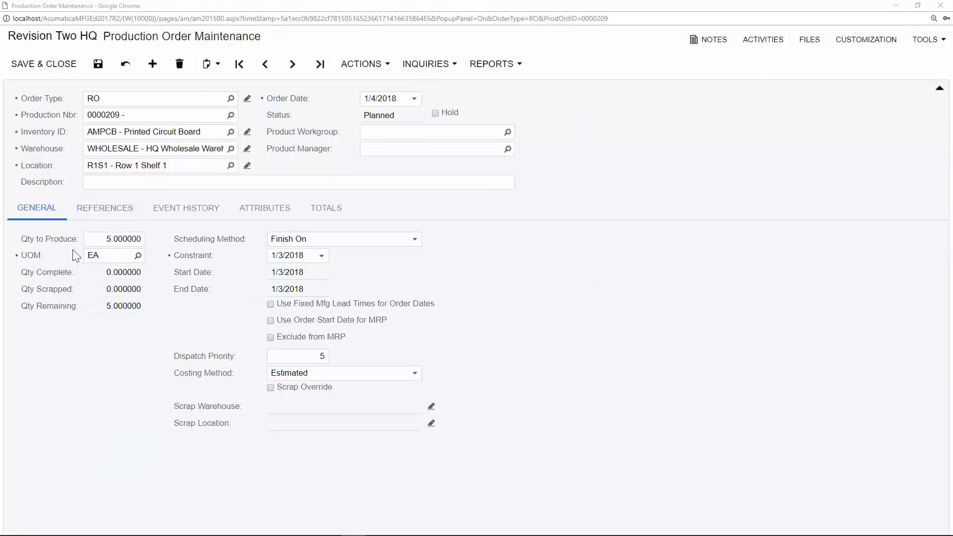
pyautogui.click(102, 212)
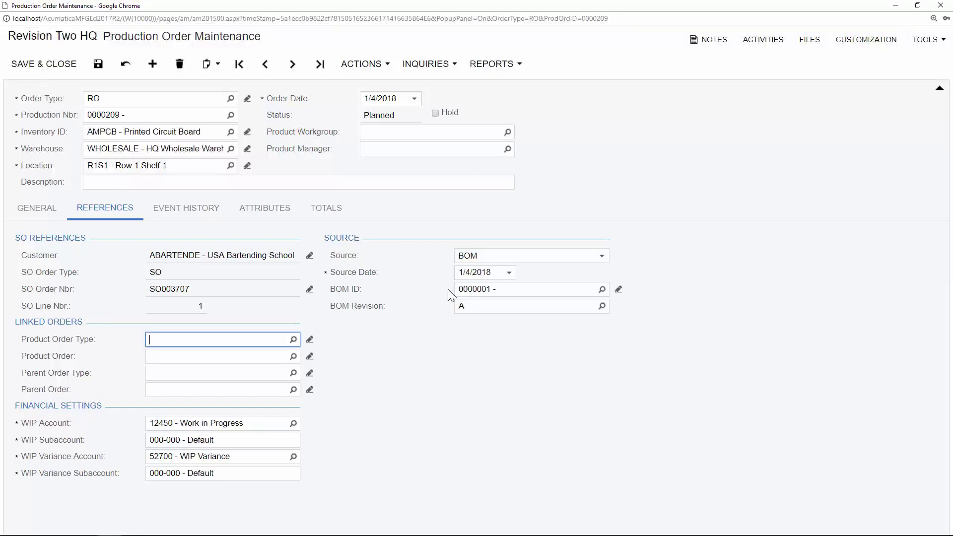
pyautogui.click(184, 218)
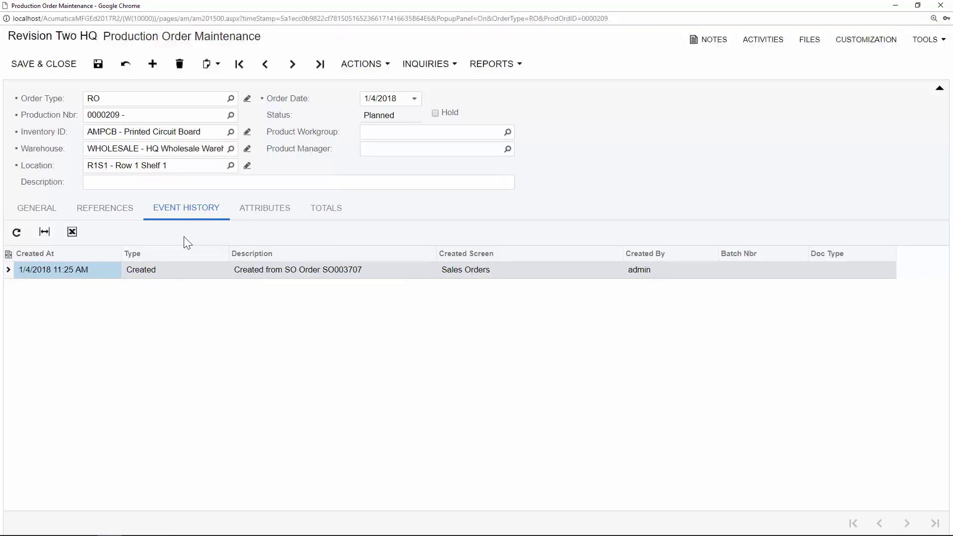
pyautogui.click(311, 218)
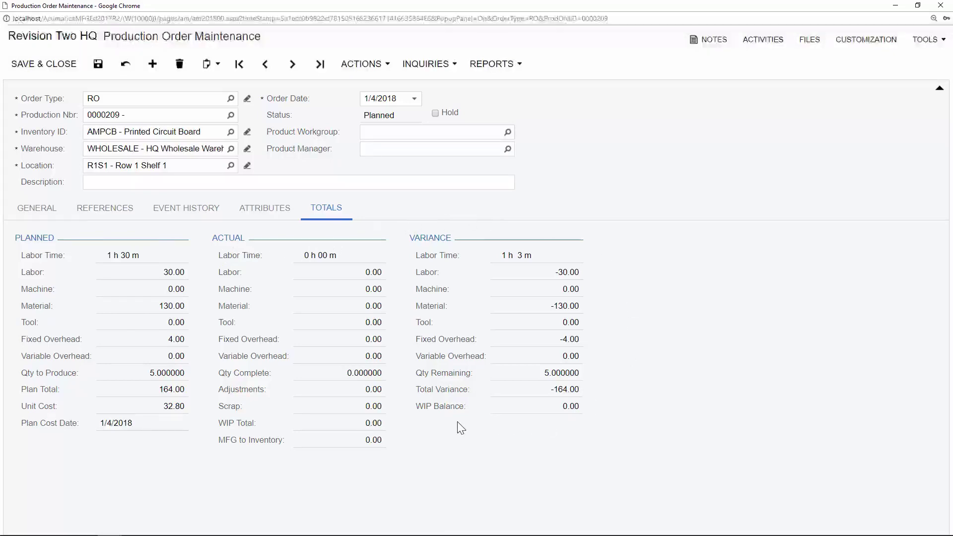
# Release the Printed Circuit Board production order and open its production detail inquiry
pyautogui.click(361, 64)
pyautogui.click(352, 102)
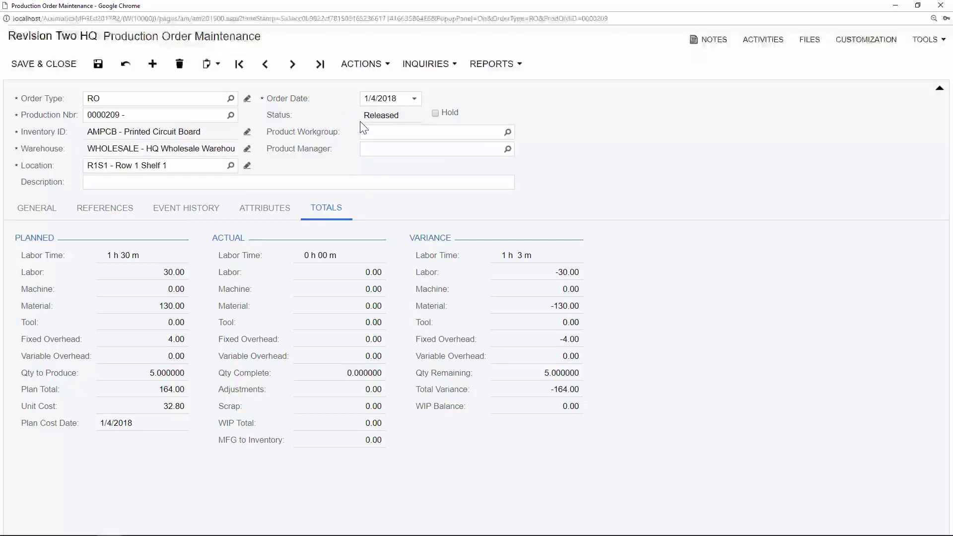
pyautogui.click(416, 69)
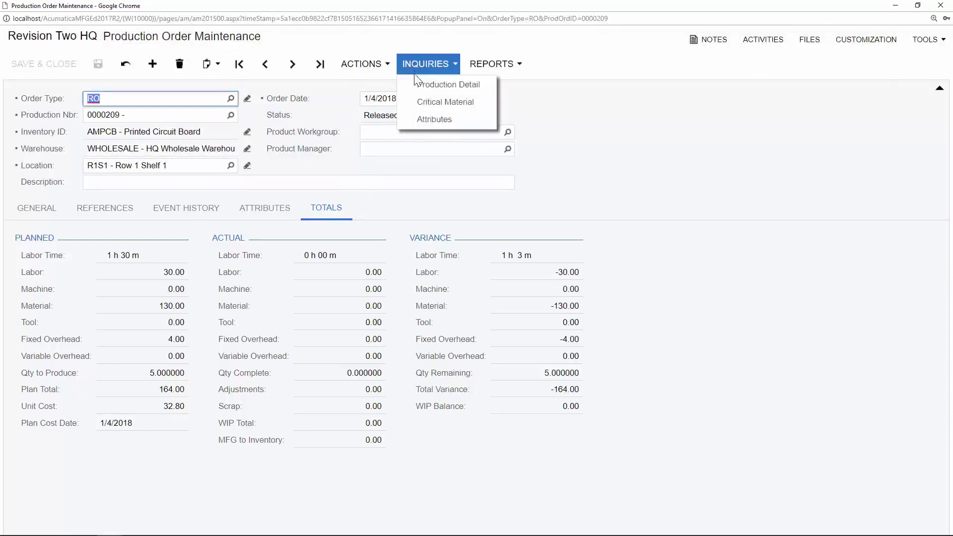
pyautogui.click(417, 85)
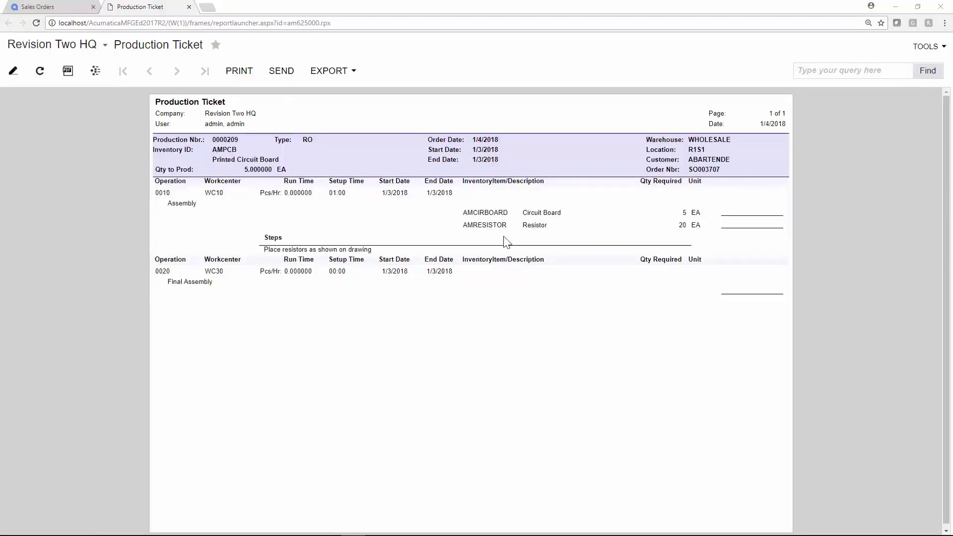
# Review the Assembly operation's work instruction on the Production Ticket, and look into the inventory area
pyautogui.moveTo(263, 249); pyautogui.dragTo(380, 252)
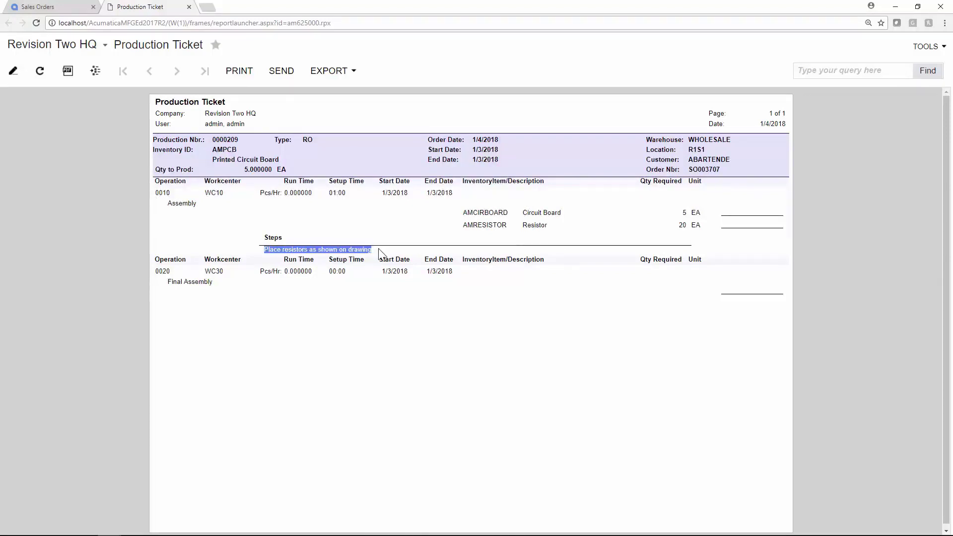
pyautogui.click(94, 218)
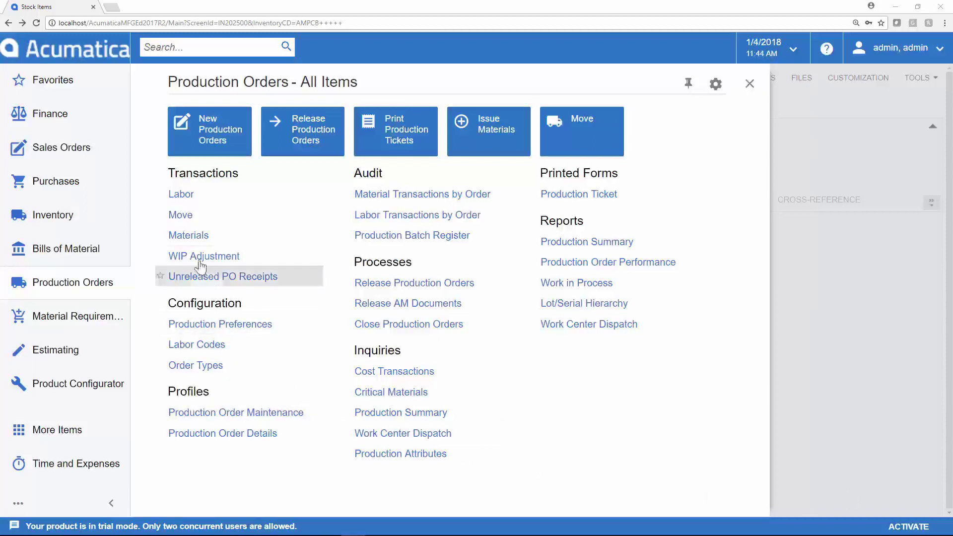
# Create a Move transaction for the AMPCB production order with operation 0020 and quantity 5, and release it from hold and for posting
pyautogui.click(194, 219)
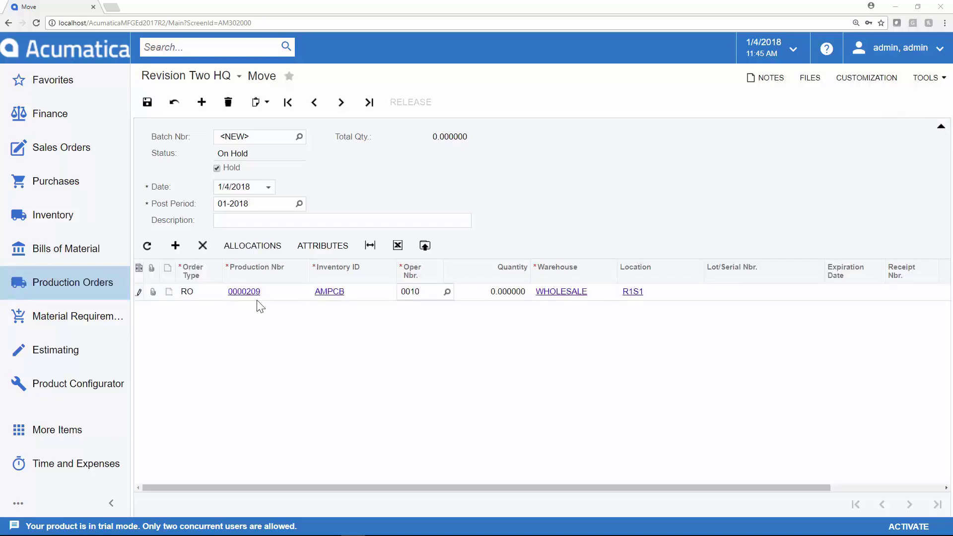
pyautogui.click(447, 292)
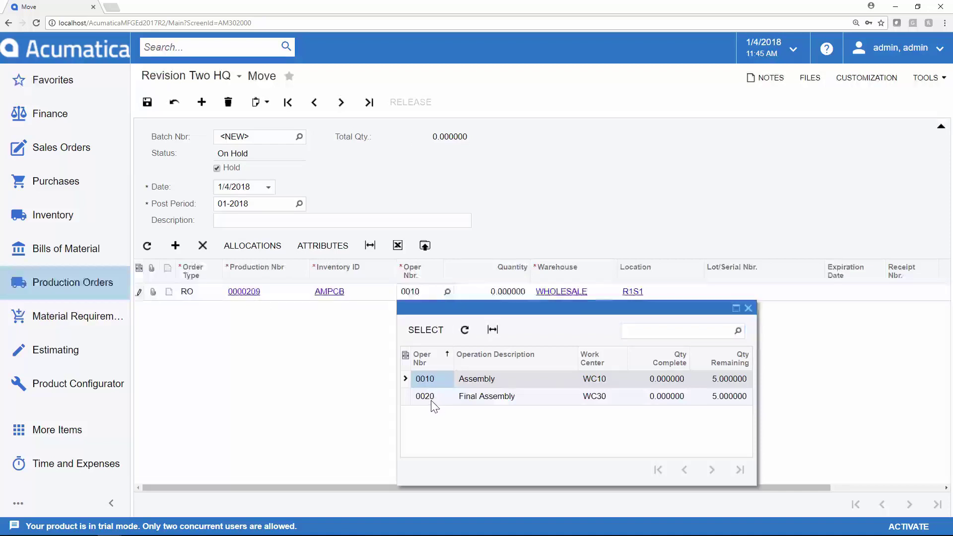
pyautogui.doubleClick(431, 400)
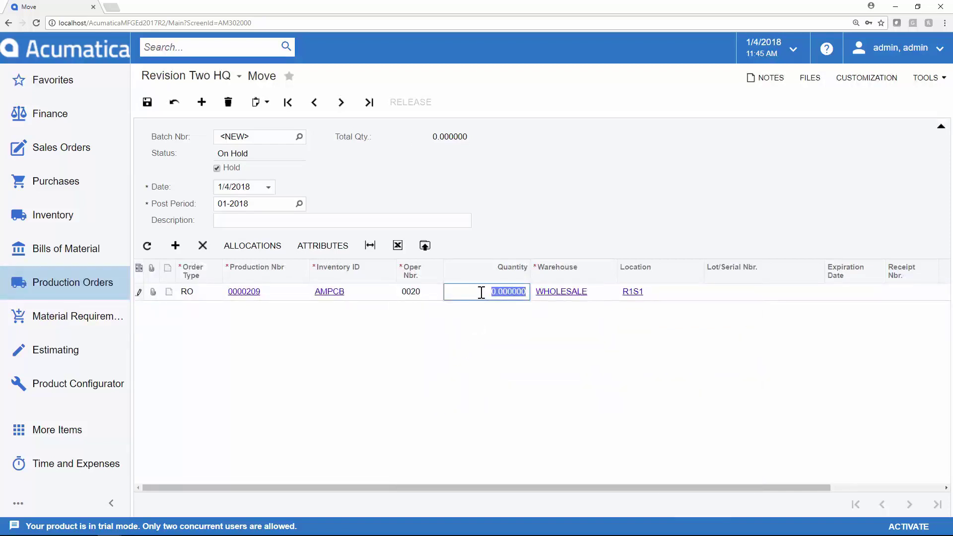
pyautogui.write('5')
pyautogui.click(217, 168)
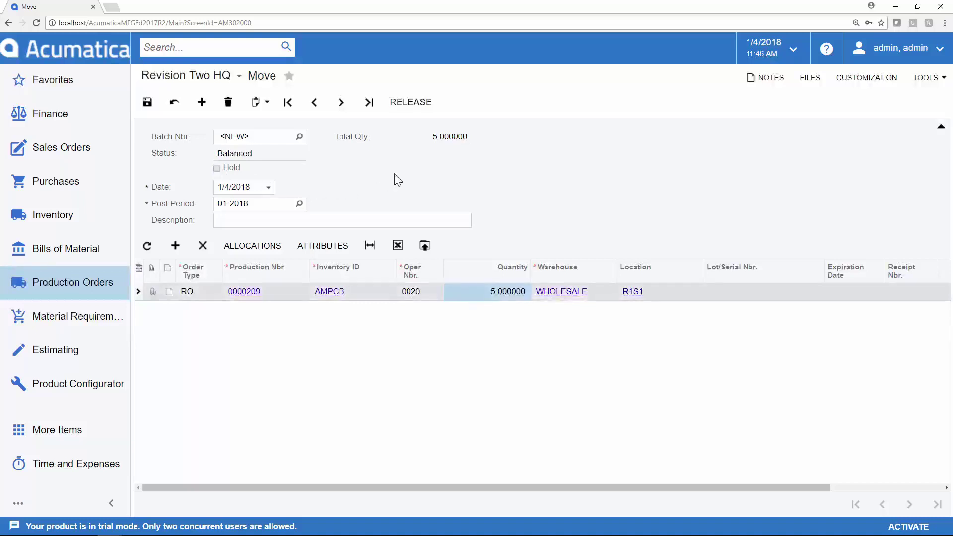
pyautogui.click(407, 105)
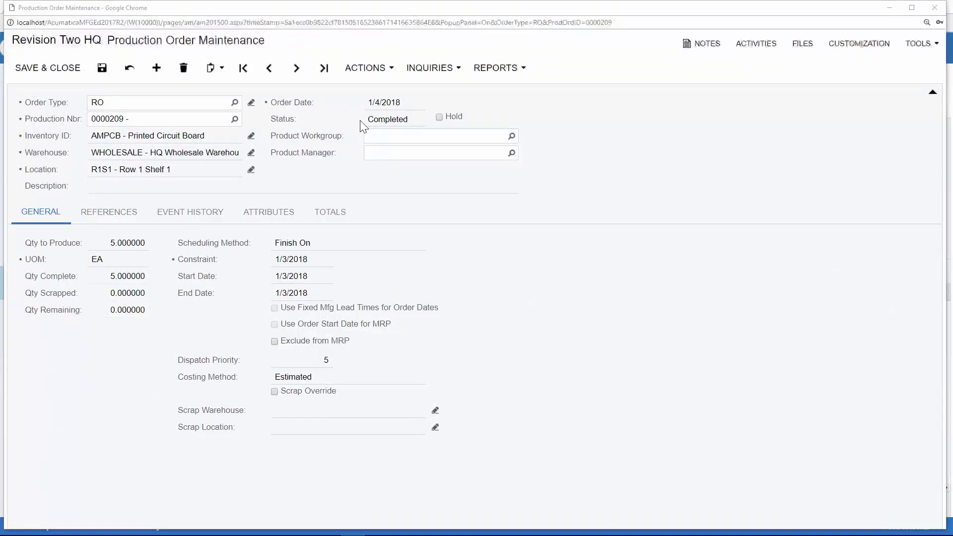
# Review the AMPCB production order's event history and cost totals, and open its production detail inquiry
pyautogui.click(201, 212)
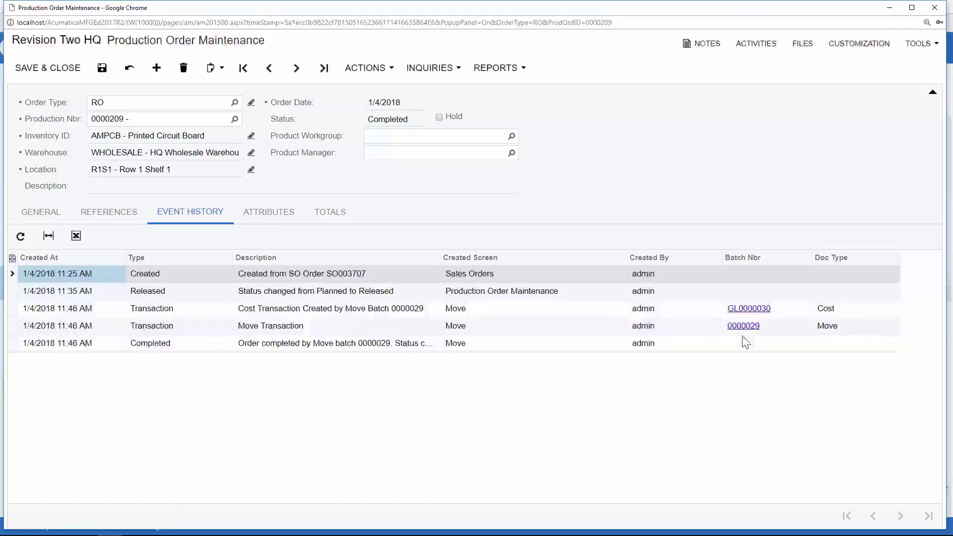
pyautogui.click(329, 212)
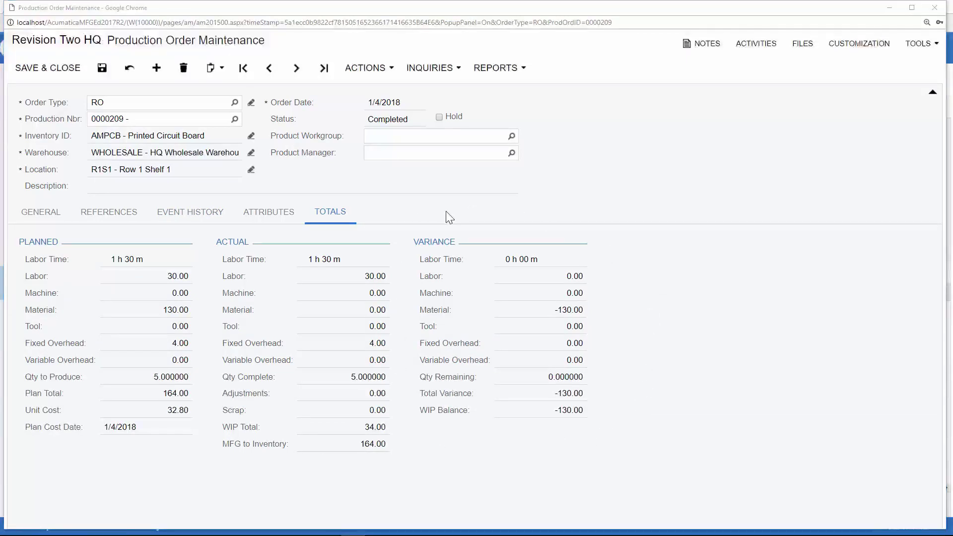
pyautogui.click(424, 73)
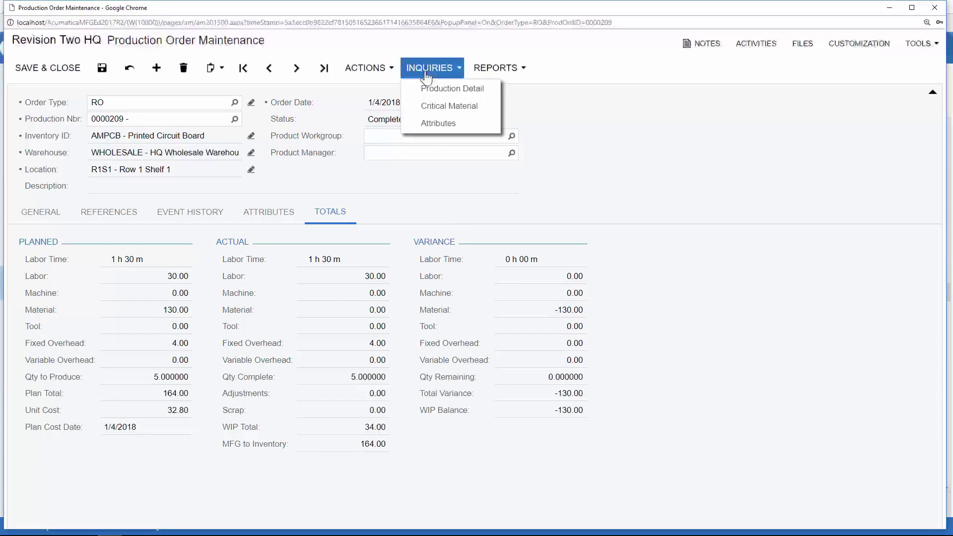
pyautogui.click(426, 90)
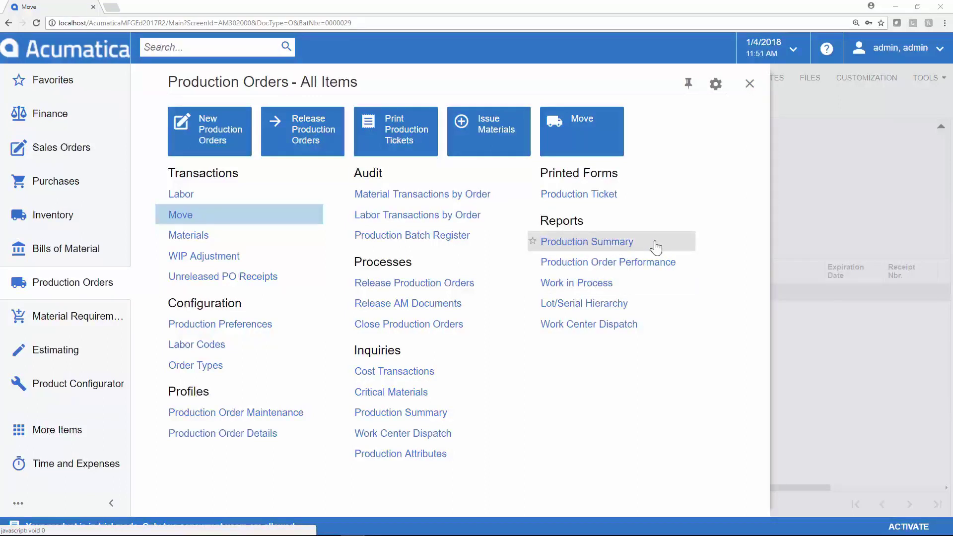
# Run the Work Center Dispatch report for work center 161
pyautogui.click(658, 336)
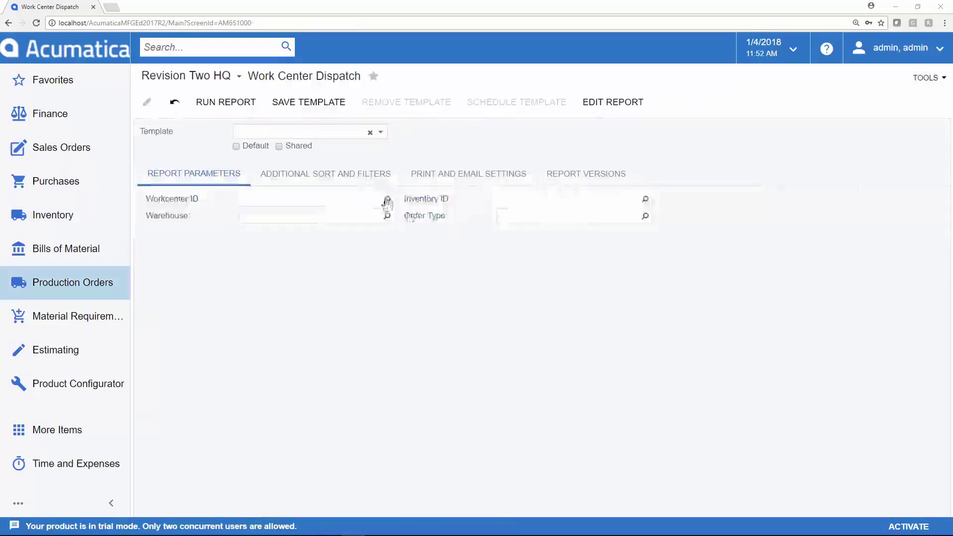
pyautogui.click(386, 197)
pyautogui.doubleClick(320, 286)
pyautogui.press('Return')
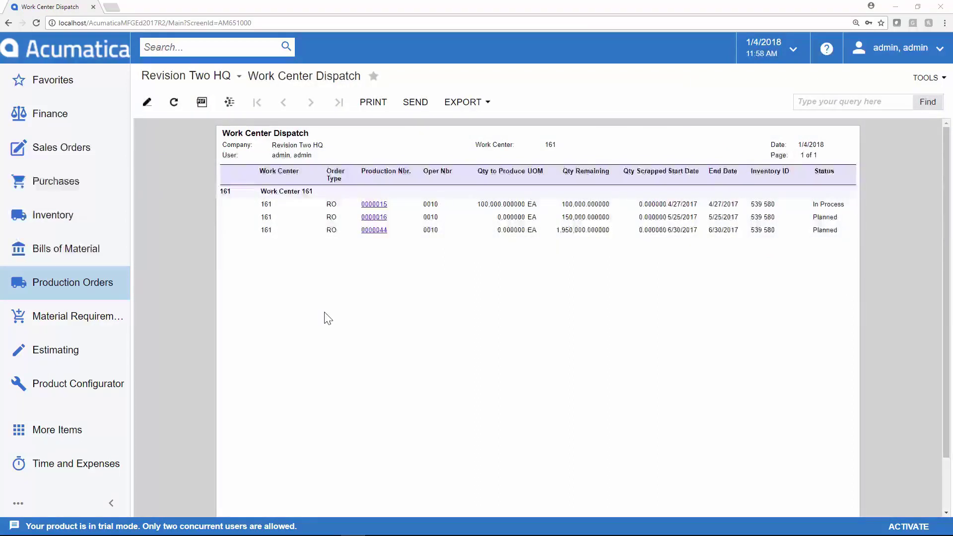
# Open the MRP Display inquiry to examine the planned purchase and manufacturing requirements
pyautogui.click(61, 324)
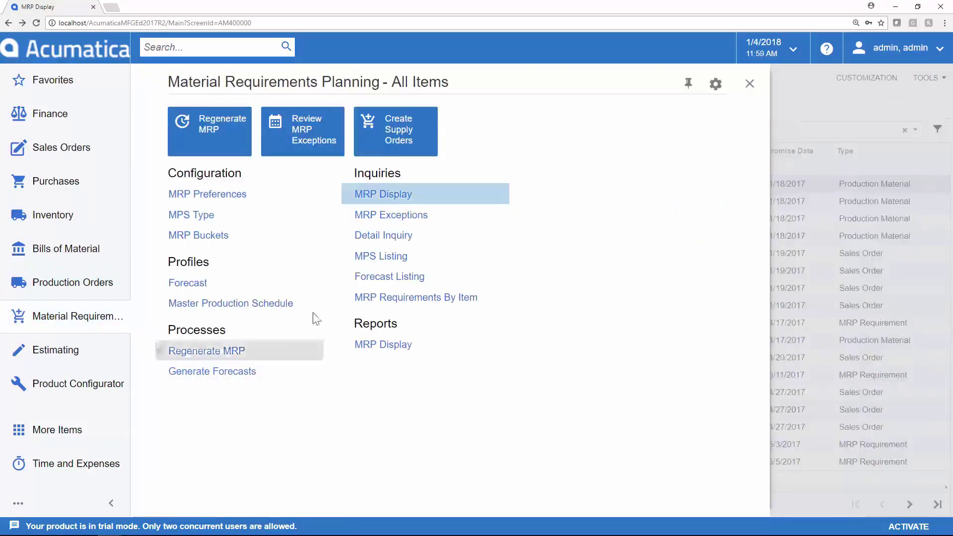
pyautogui.click(365, 193)
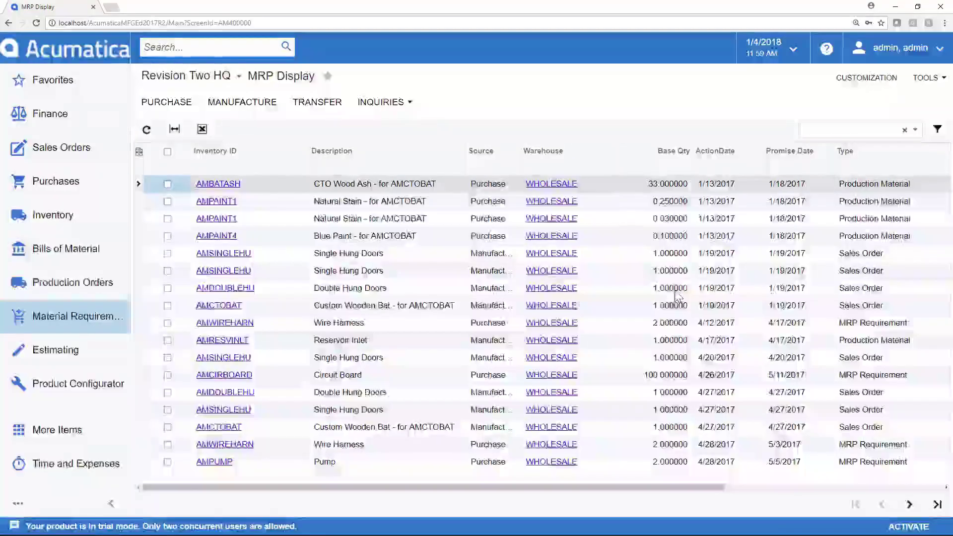